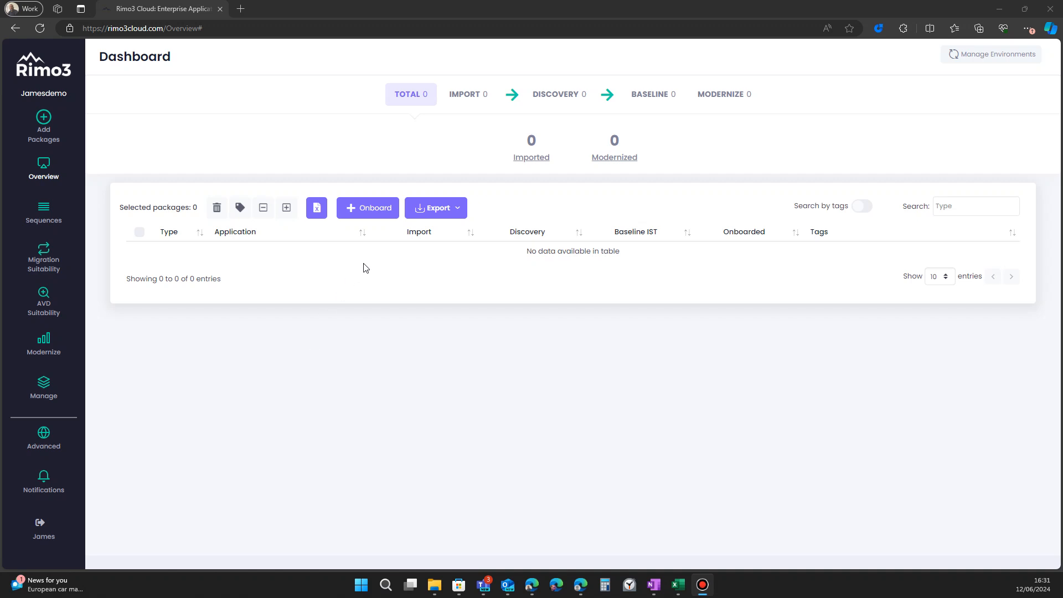
Step: Run a ConfigMgr import from the Rimo3SCCM server with only the Import and Discovery pipeline actions enabled
click(382, 208)
click(665, 383)
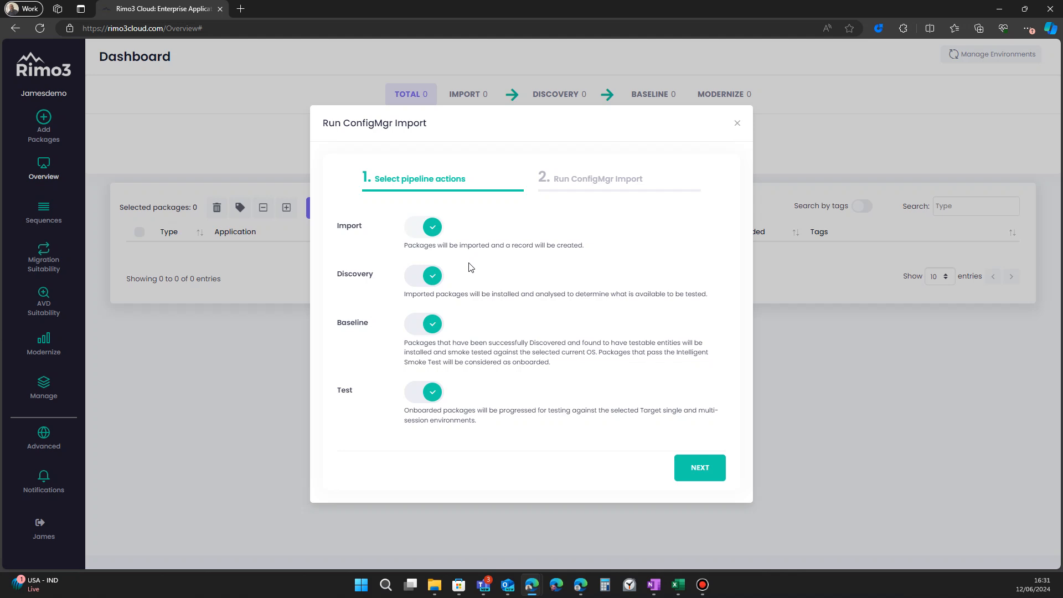
click(443, 325)
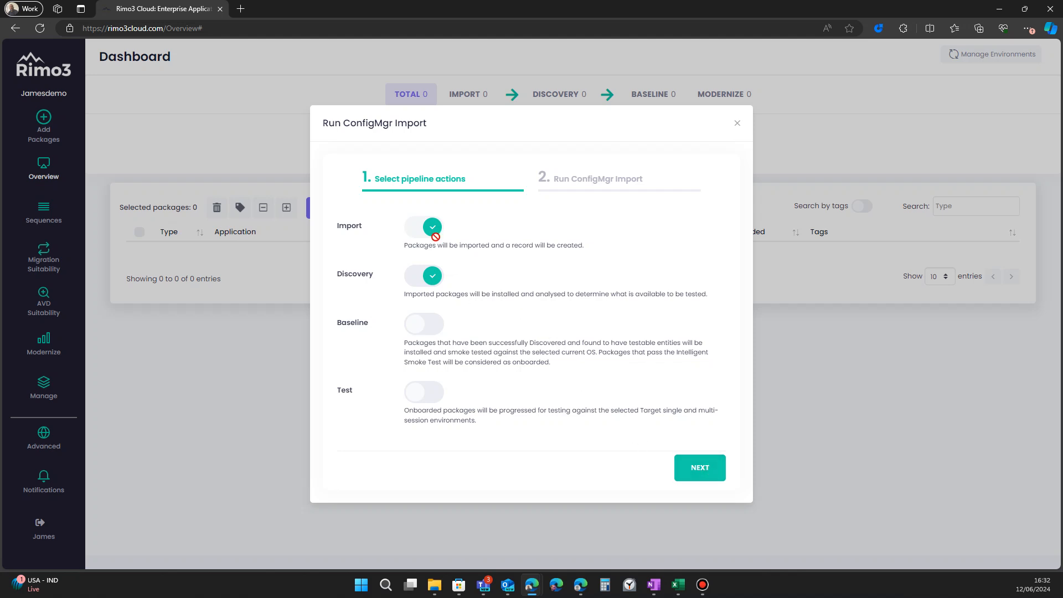
click(677, 465)
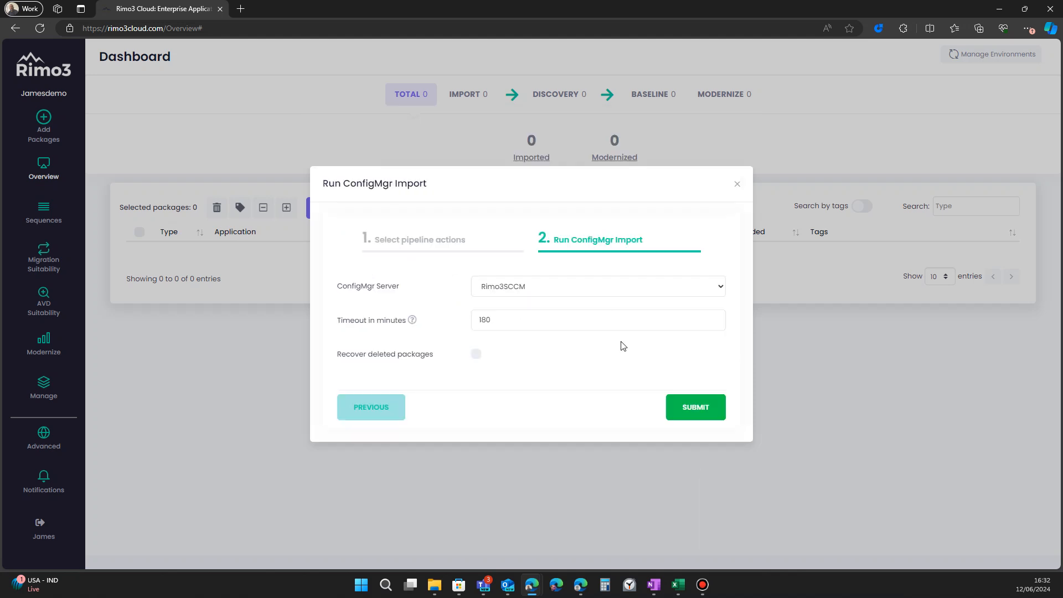
click(690, 412)
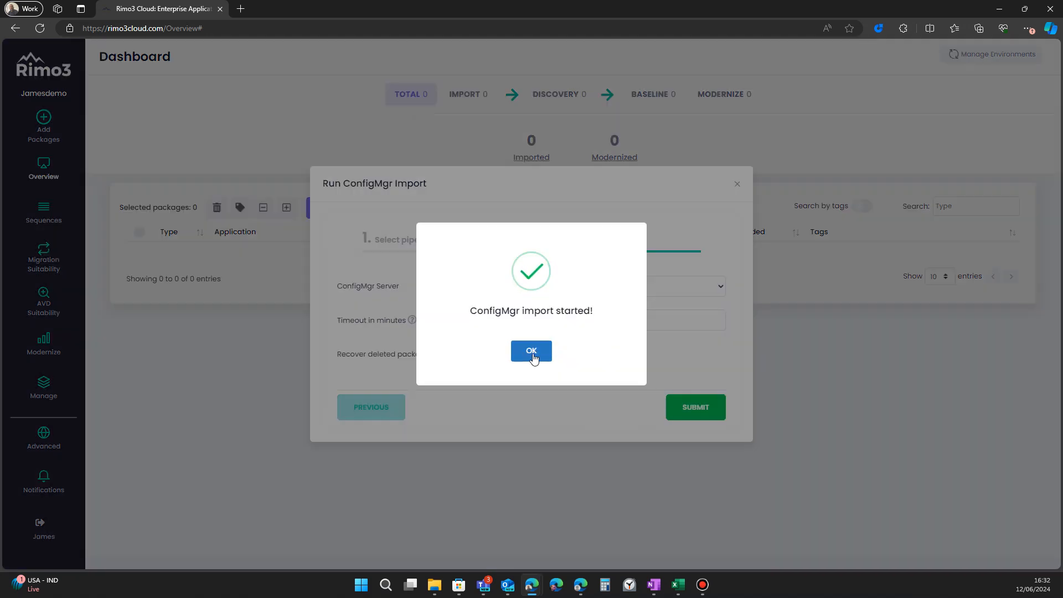
click(532, 357)
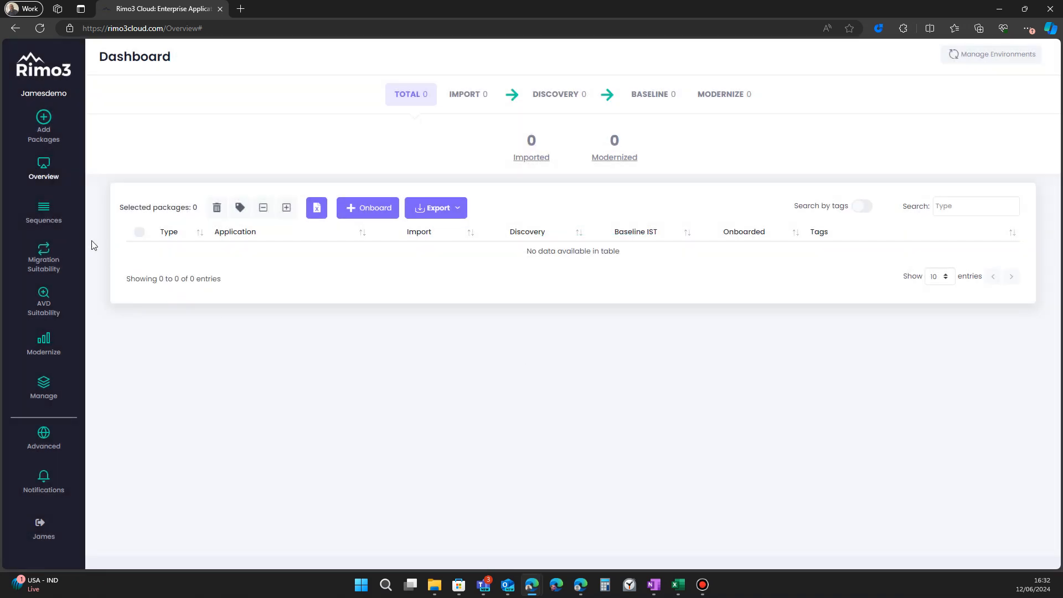
Step: Open the running ConfigMgr import sequence and review its console log and overview
click(51, 223)
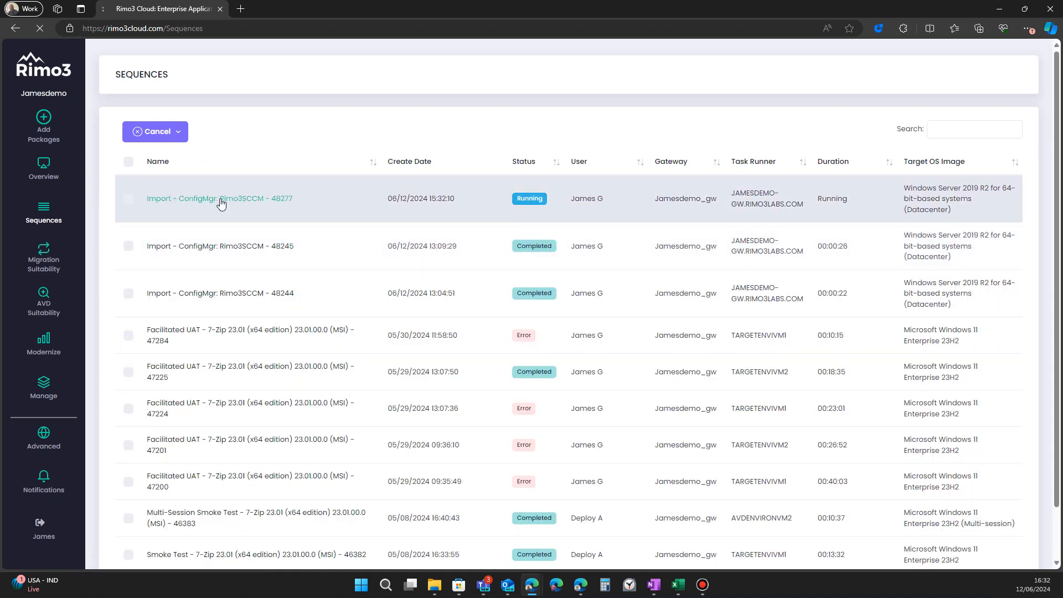
click(222, 205)
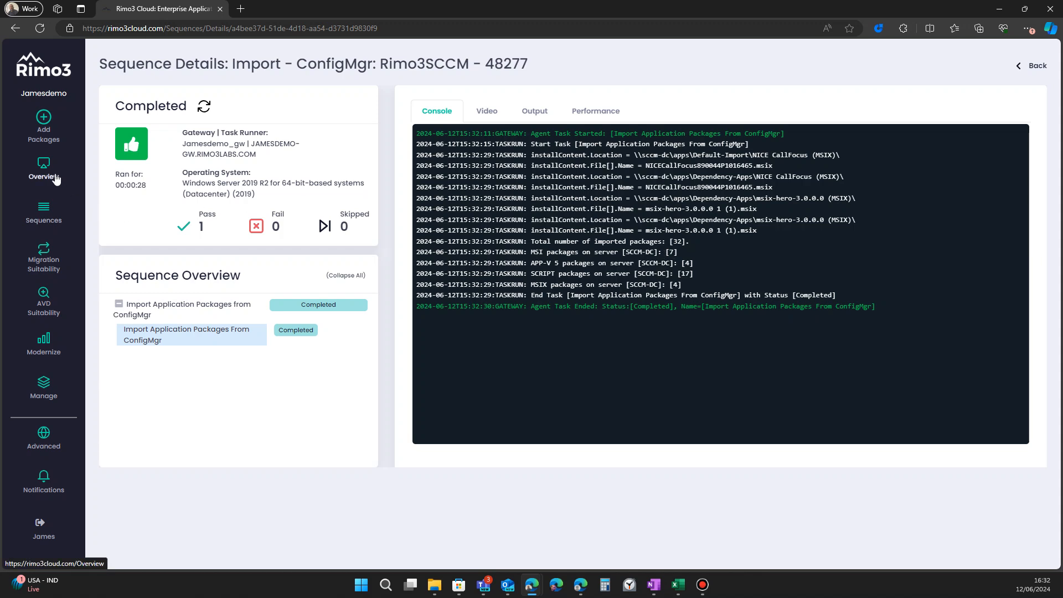
click(47, 219)
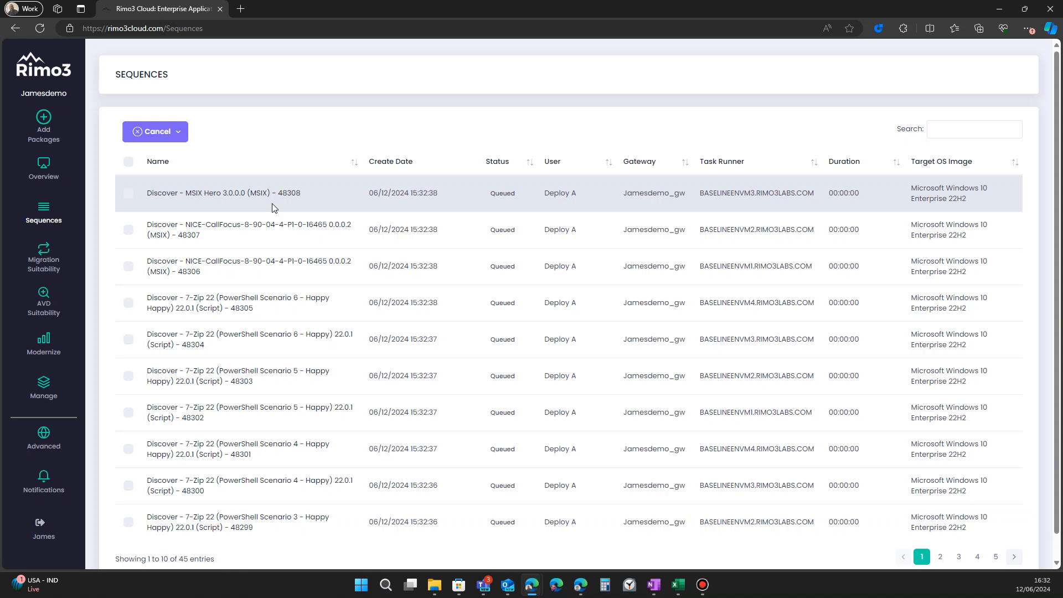
Step: Page through the sequences list to review the queued and running Discover sequences
scroll(283, 283, down, 2)
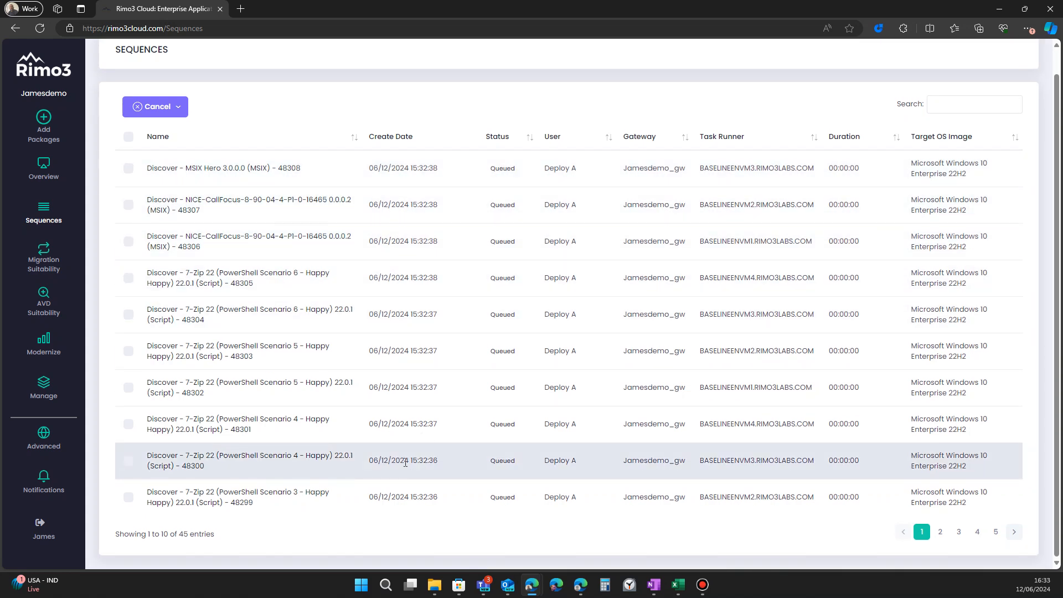
click(941, 531)
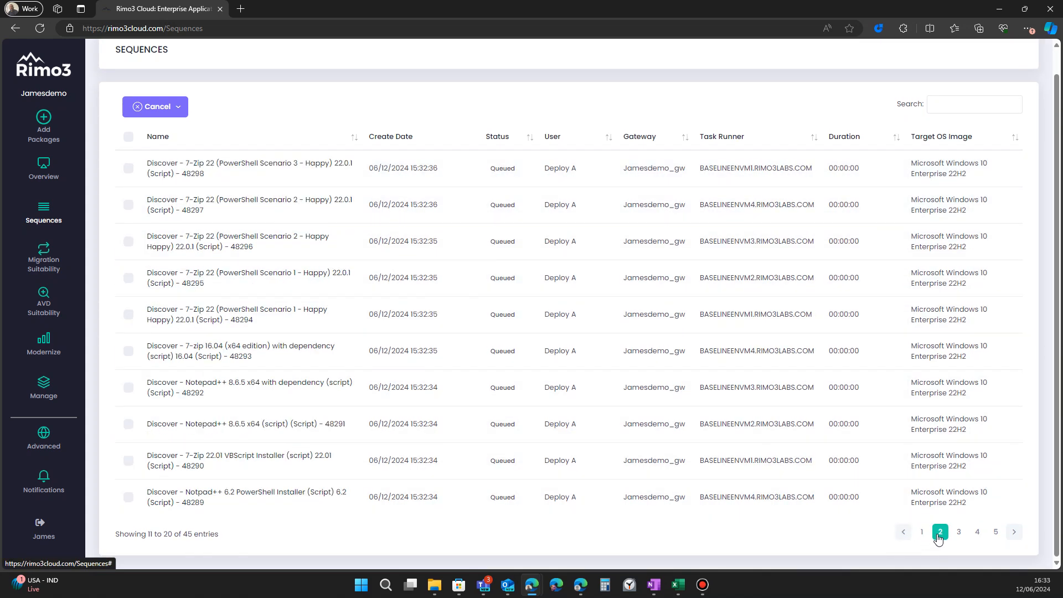
click(957, 533)
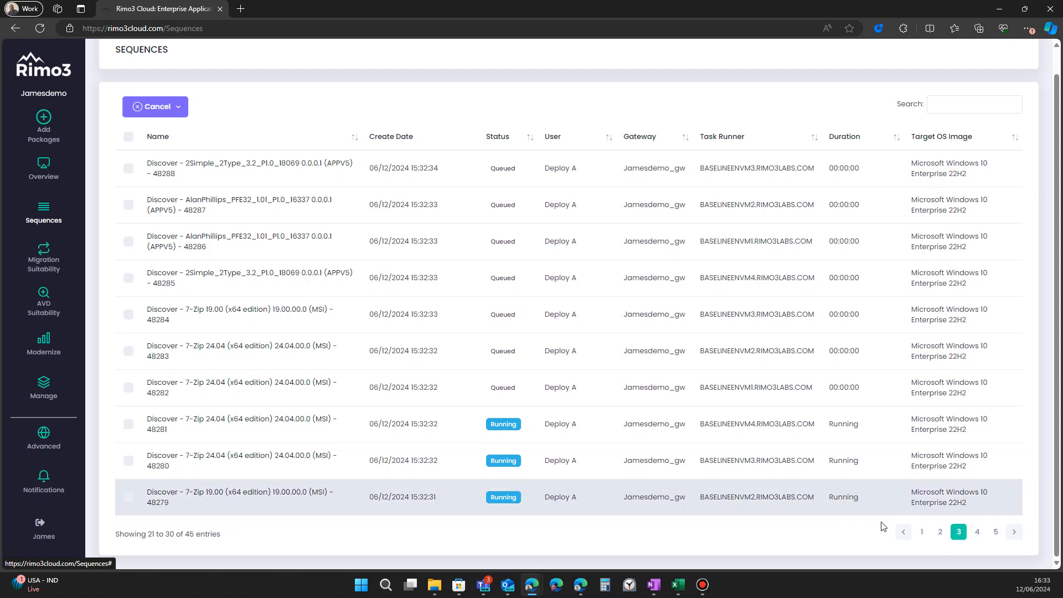
click(977, 532)
scroll(895, 503, down, 1)
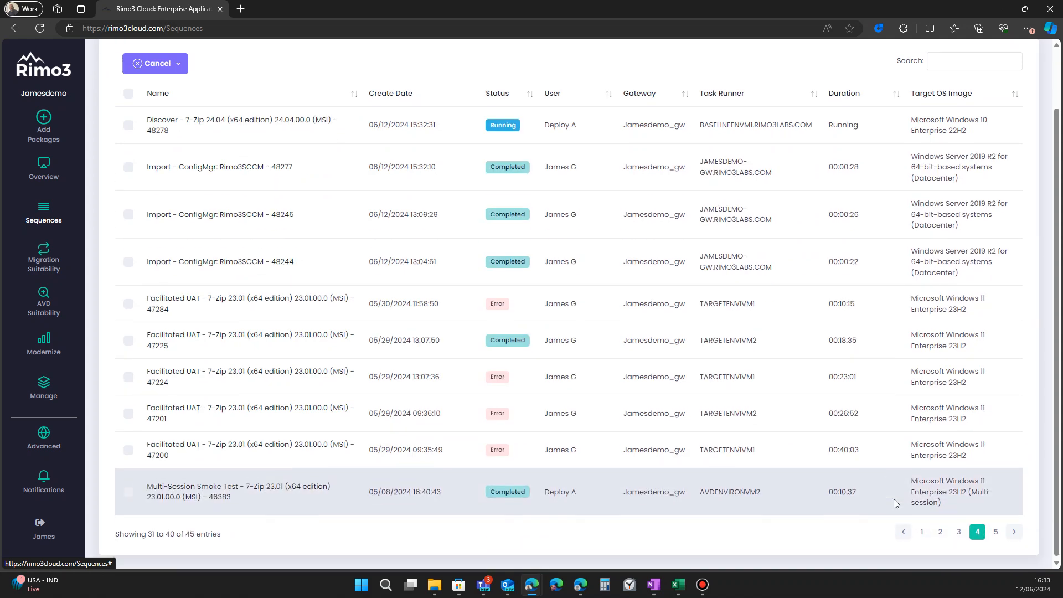
click(958, 533)
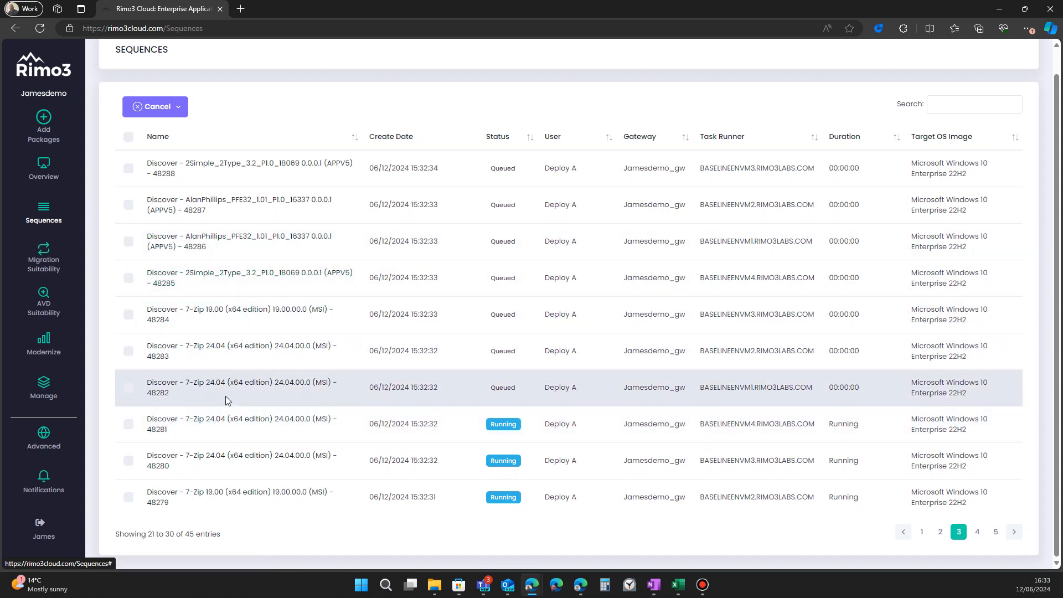
click(940, 532)
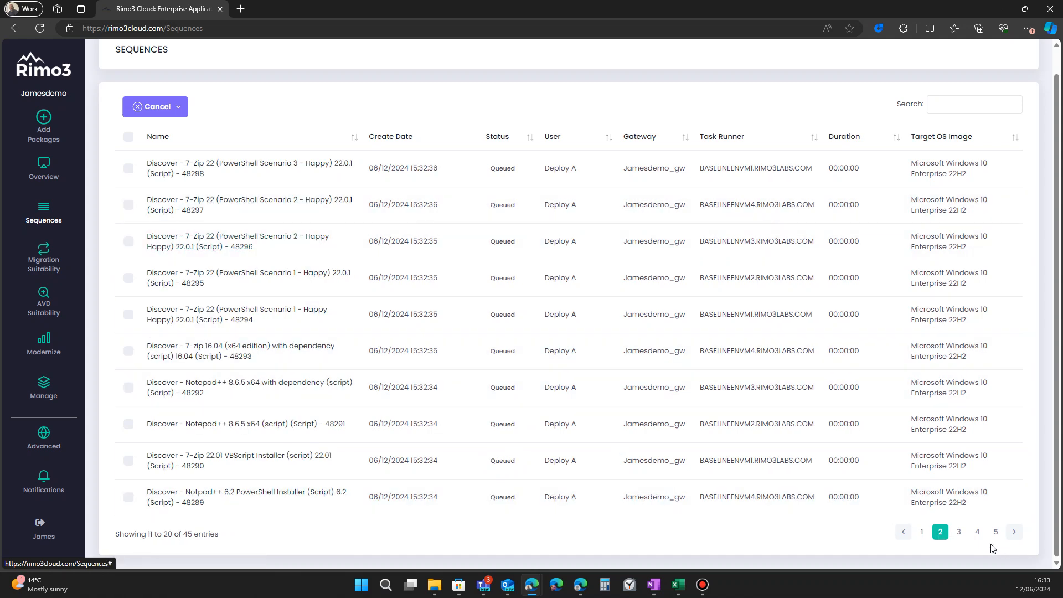
click(958, 532)
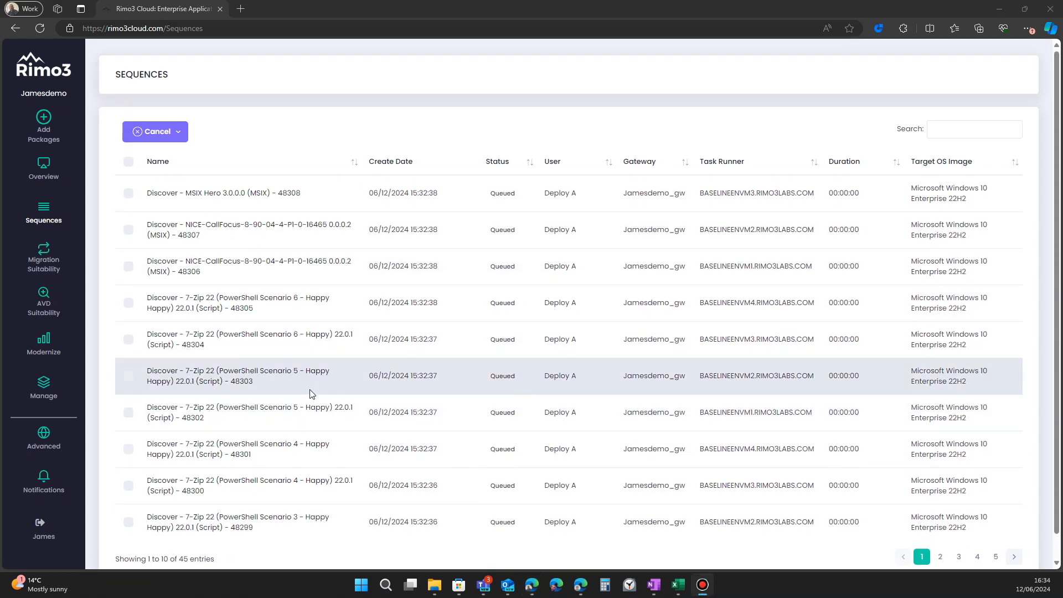
Step: Show all entries in the dashboard package list and review the imported packages' import and discovery status
click(30, 180)
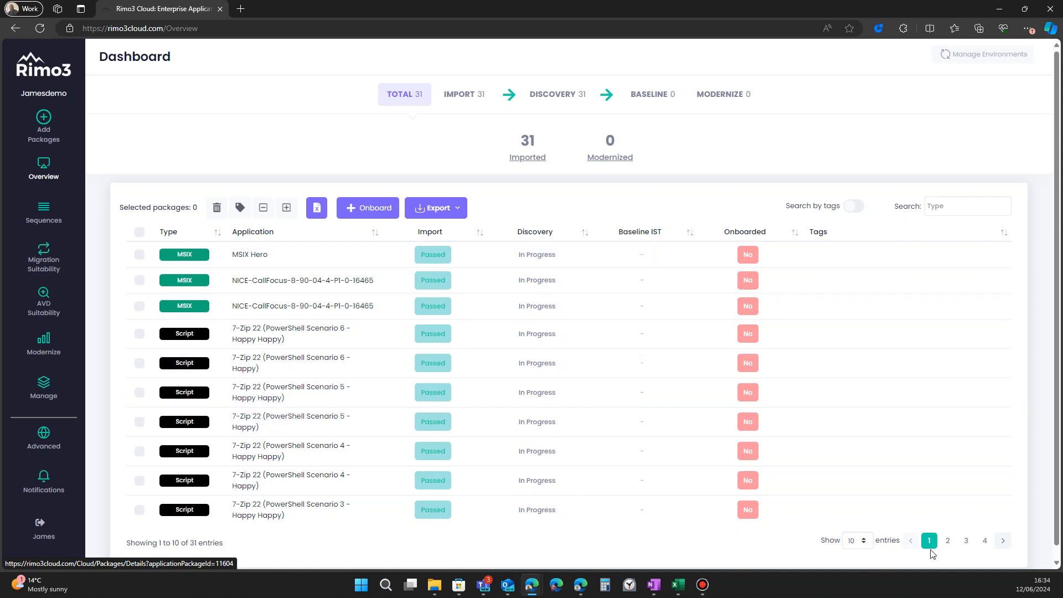
click(857, 540)
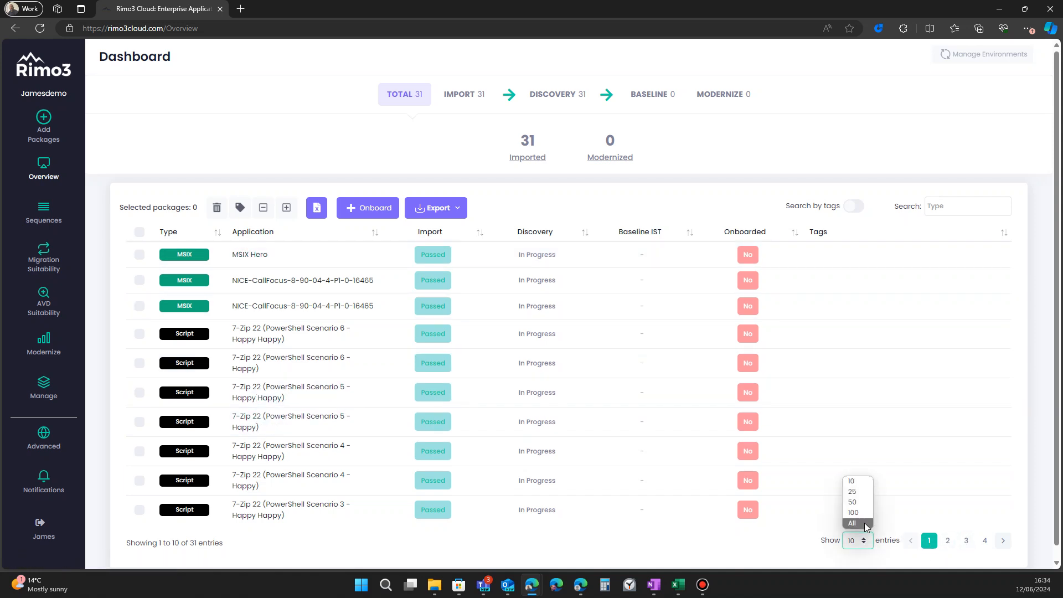
click(867, 526)
scroll(313, 363, down, 10)
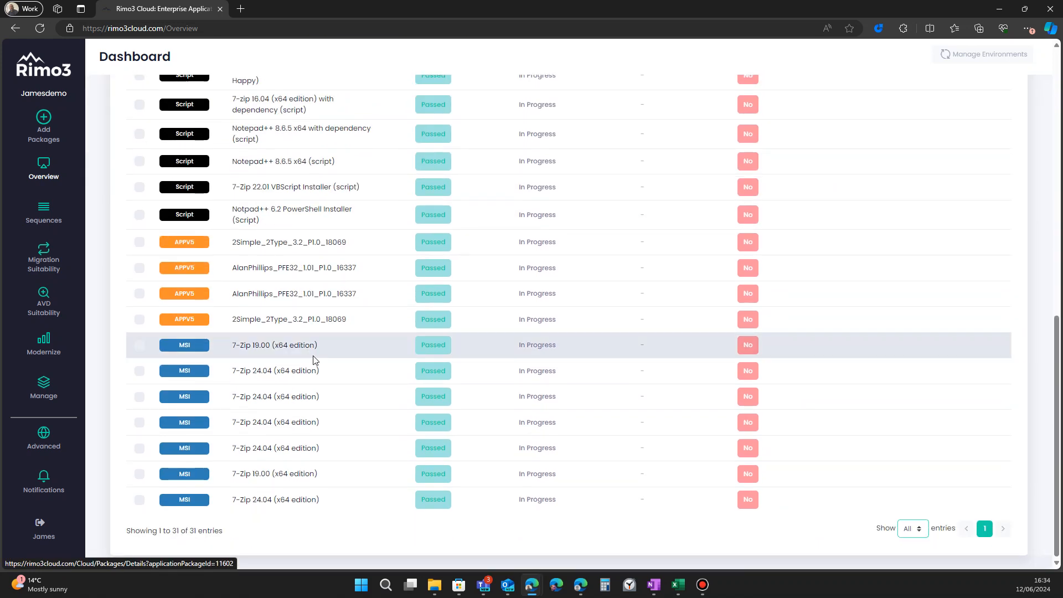
scroll(311, 412, up, 6)
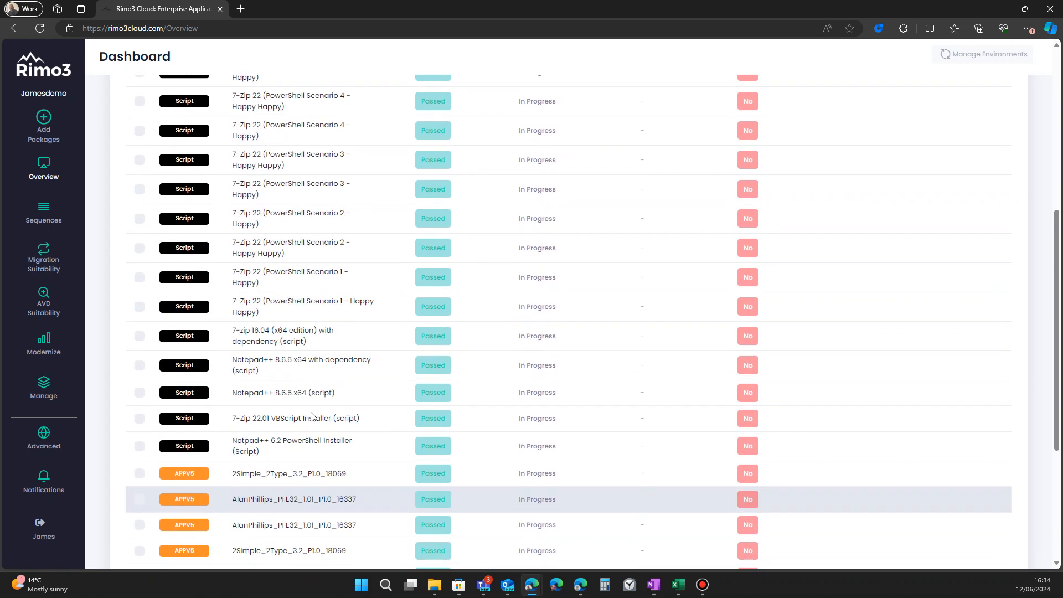
scroll(311, 416, up, 4)
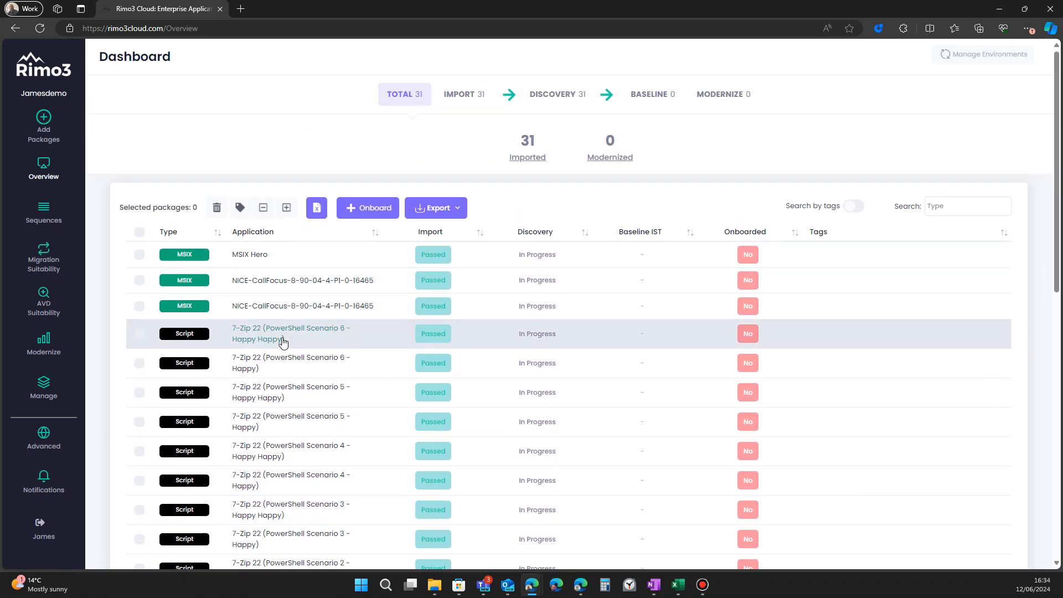
scroll(285, 415, down, 2)
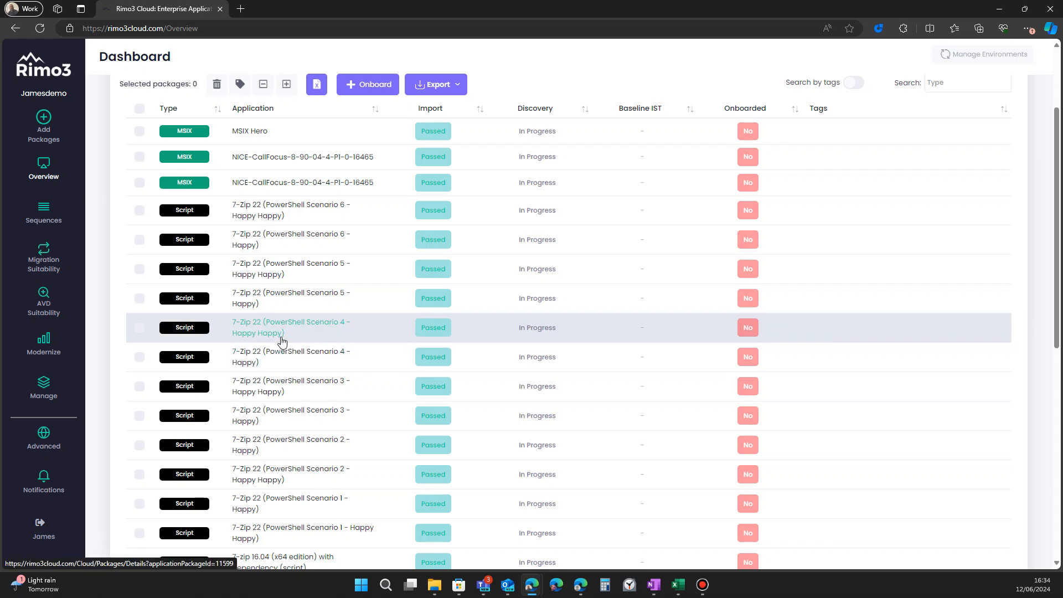
scroll(282, 342, down, 4)
scroll(283, 342, down, 3)
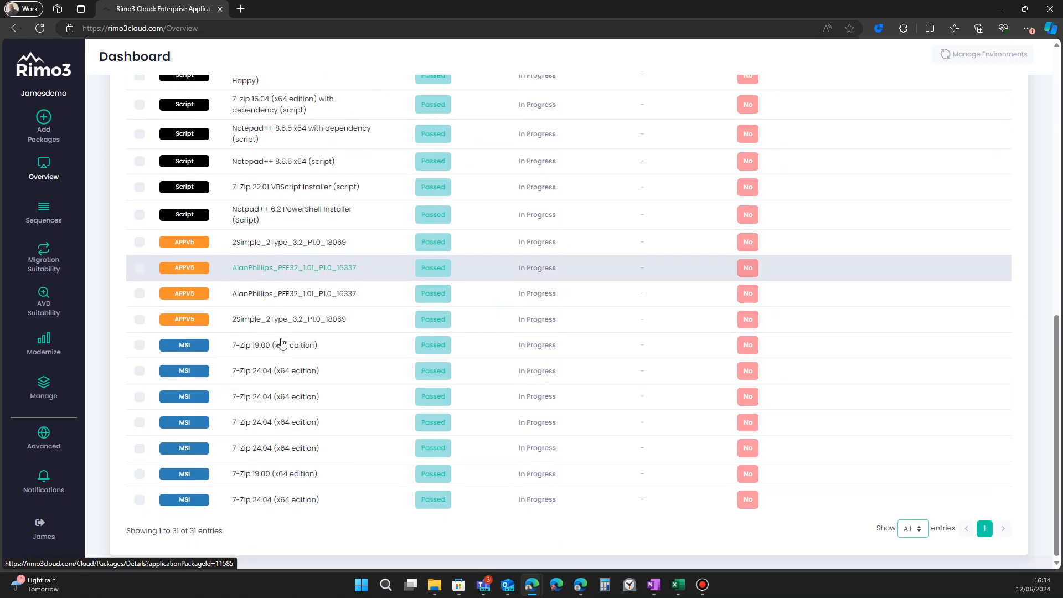
Step: Open the 7-Zip 24.04 (x64 edition) MSI package and review its package details
click(303, 397)
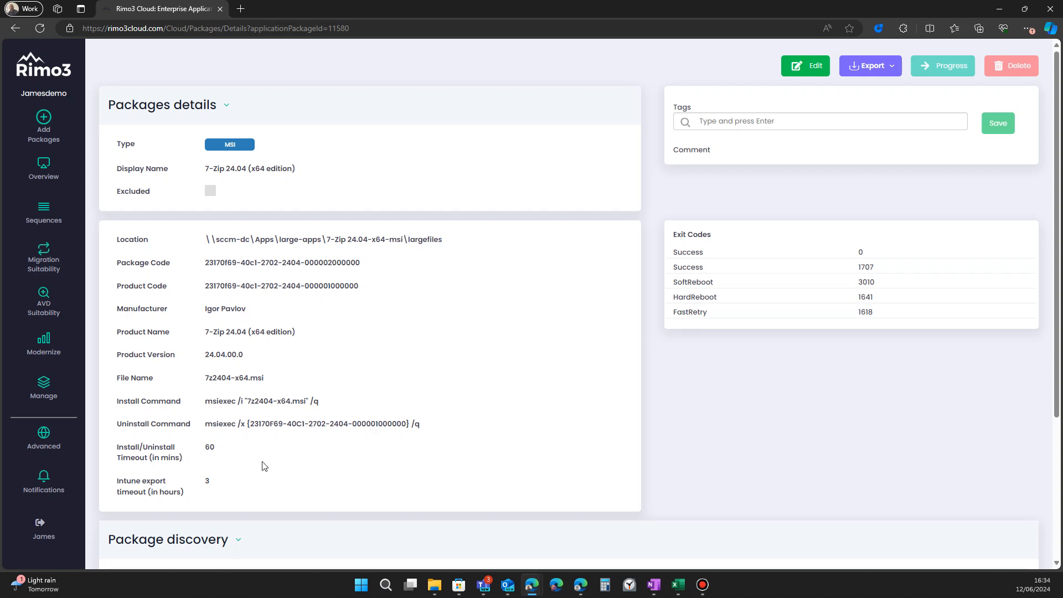
scroll(268, 349, down, 3)
scroll(268, 349, up, 3)
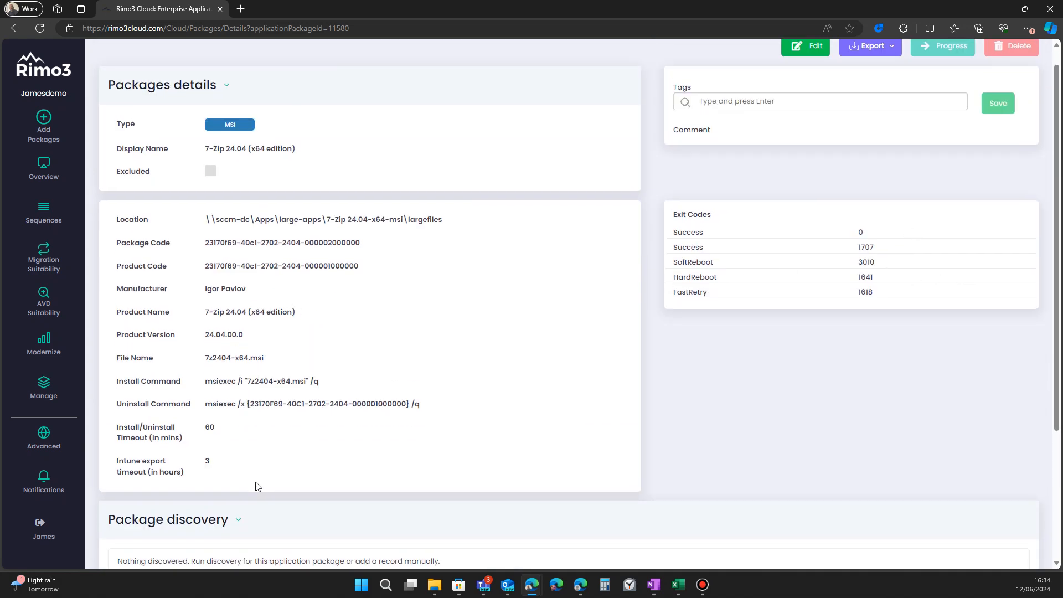
scroll(256, 487, down, 2)
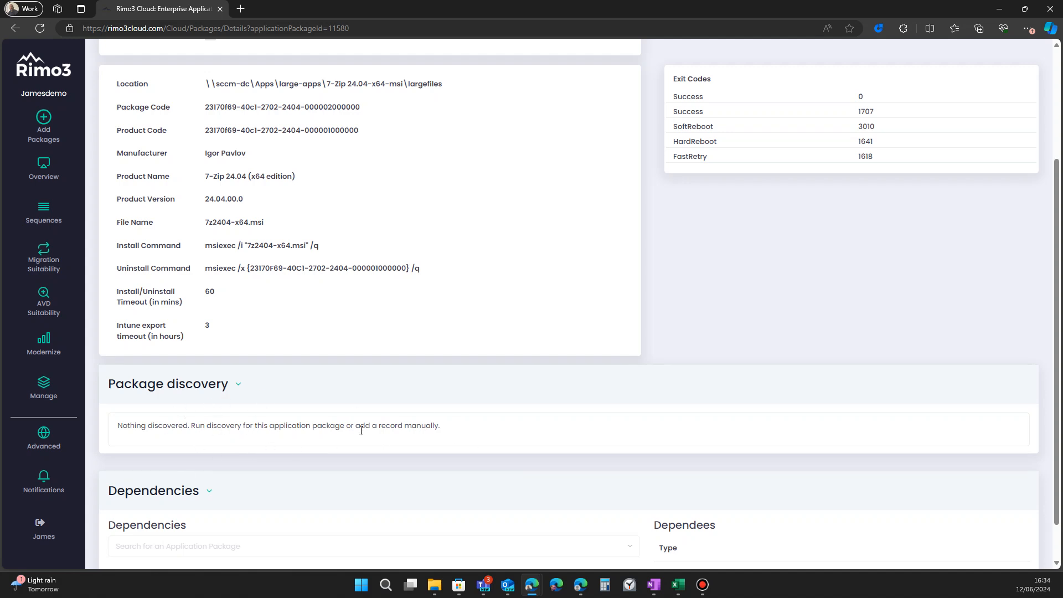
scroll(361, 431, up, 3)
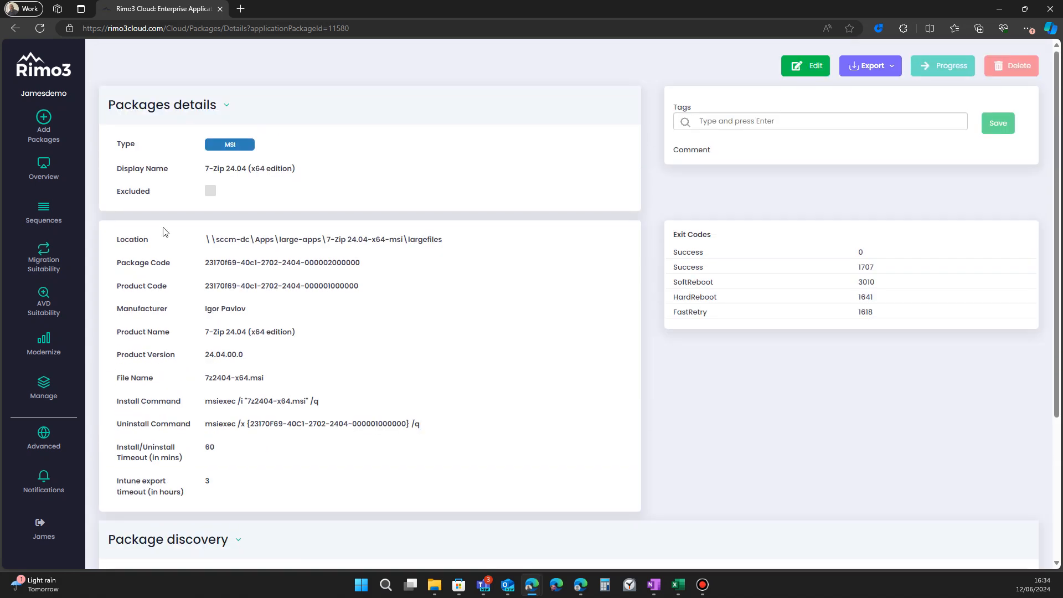
Step: Open the 7-Zip 22 (PowerShell Scenario 6 - Happy) script package details from the dashboard
click(41, 179)
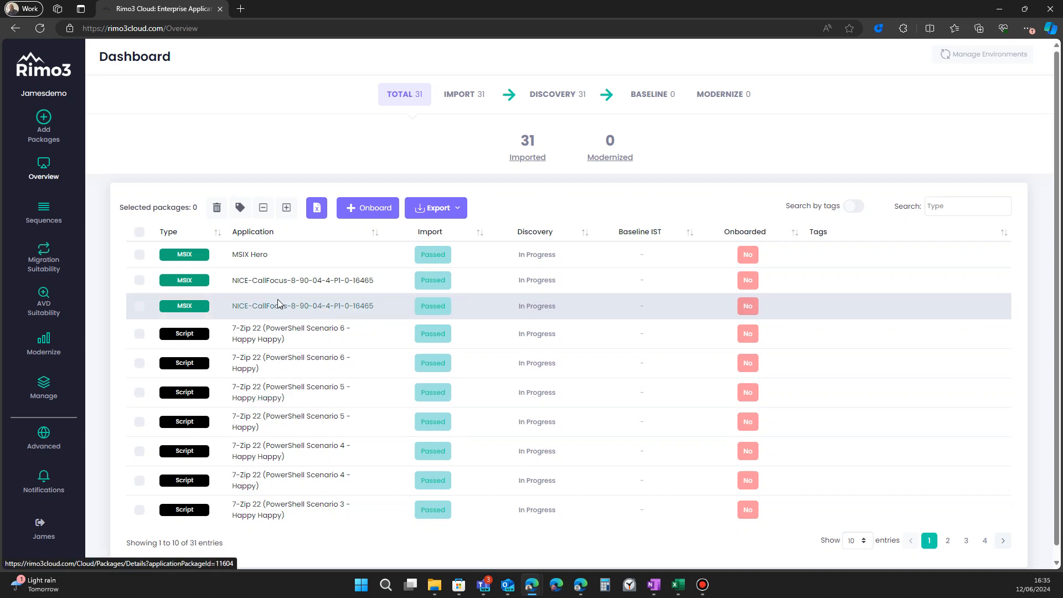
click(287, 363)
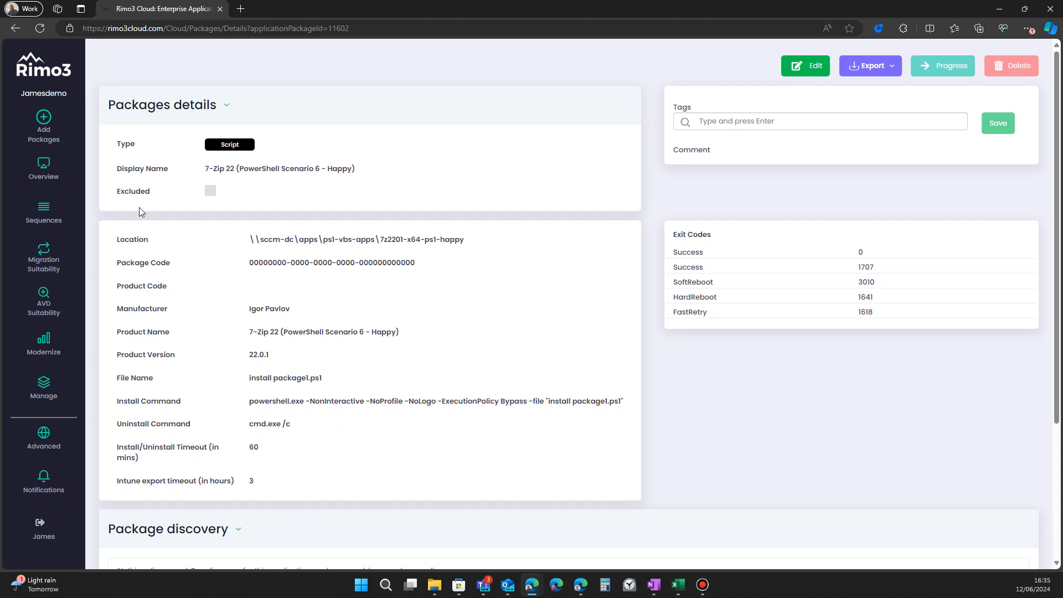
click(49, 175)
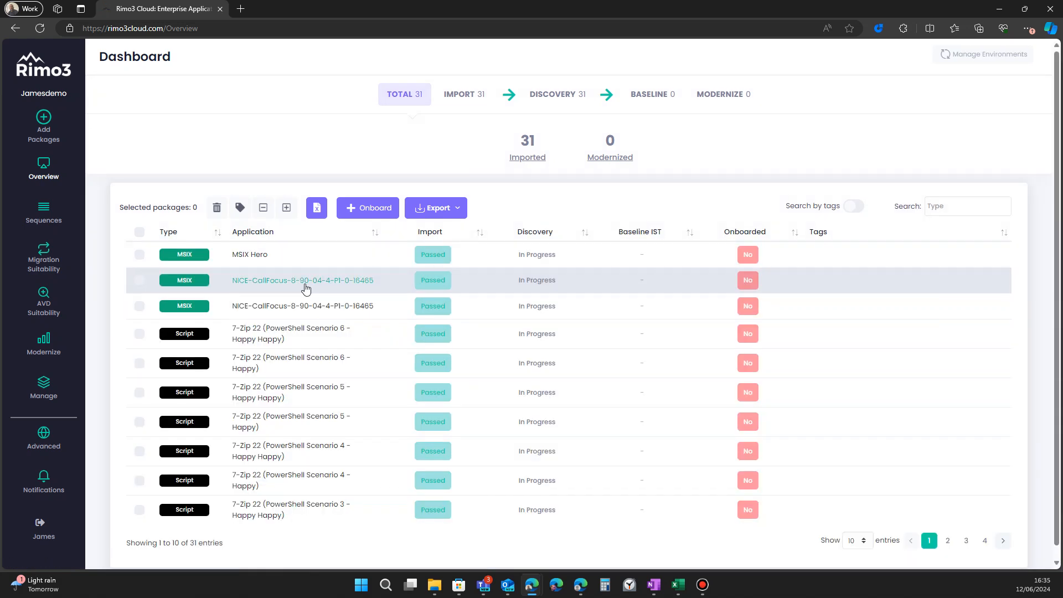
Step: Open the NICE-CallFocus MSIX package and review its location, package name and content file
click(306, 281)
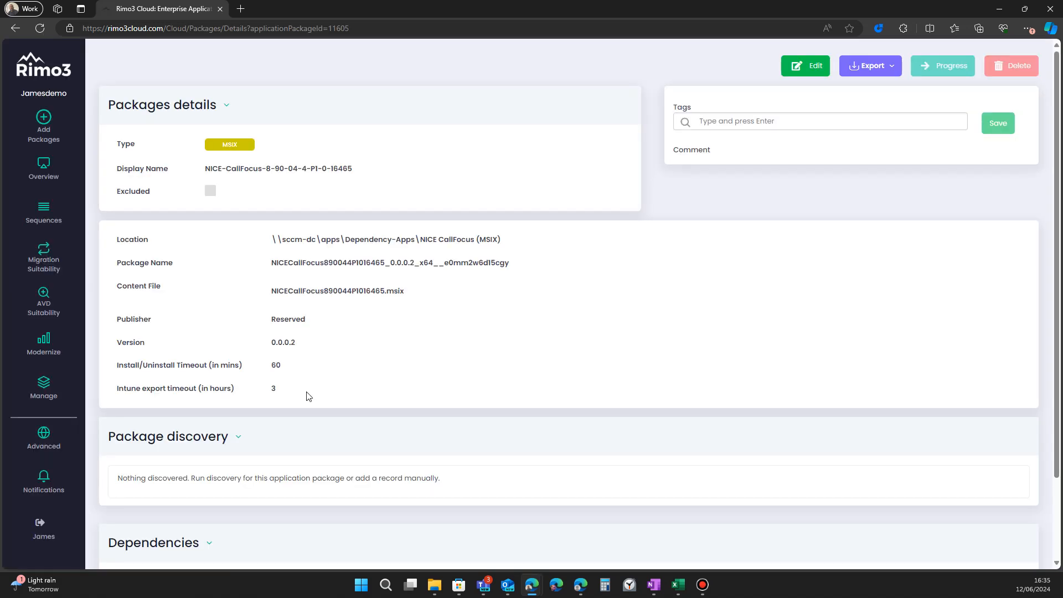
drag(363, 291, 326, 242)
click(464, 332)
click(42, 182)
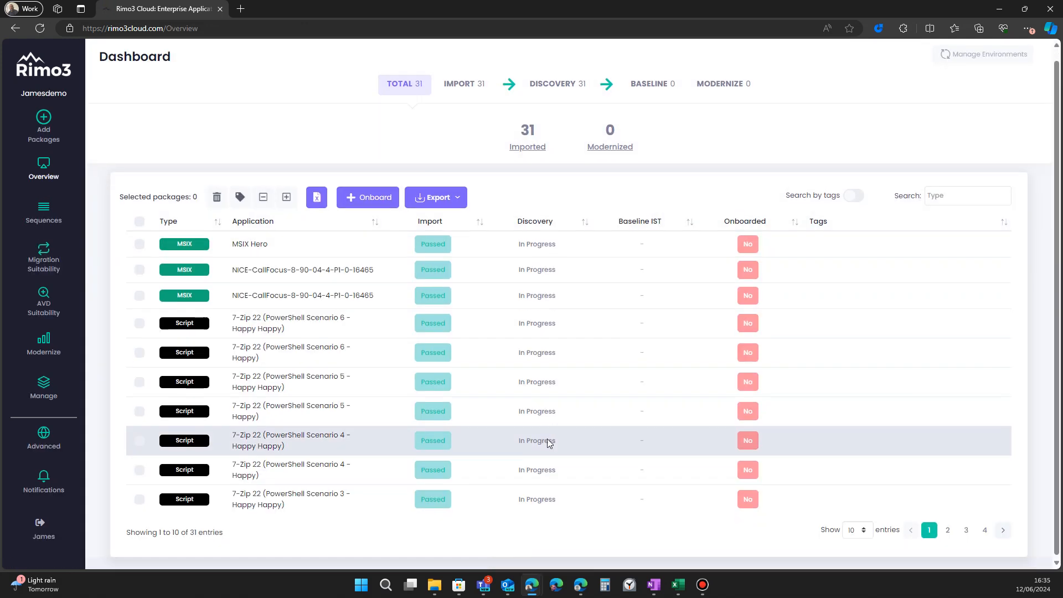
Step: Expand the dashboard package list and open the AlanPhillips_PFE32_1.01_P1.0_16337 APPV5 package details
click(858, 528)
click(859, 513)
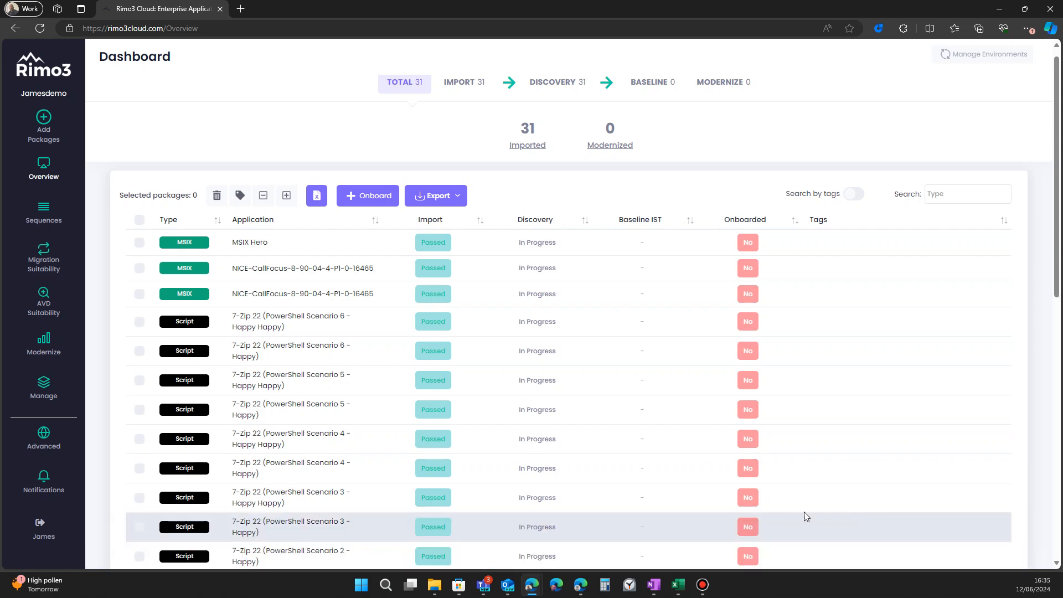
scroll(244, 470, down, 8)
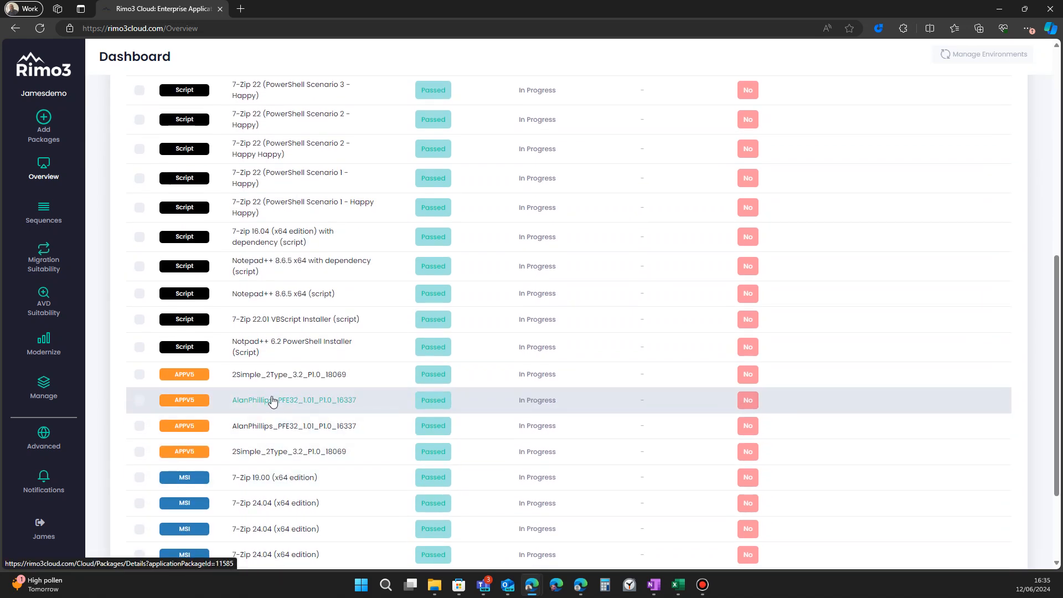
click(271, 405)
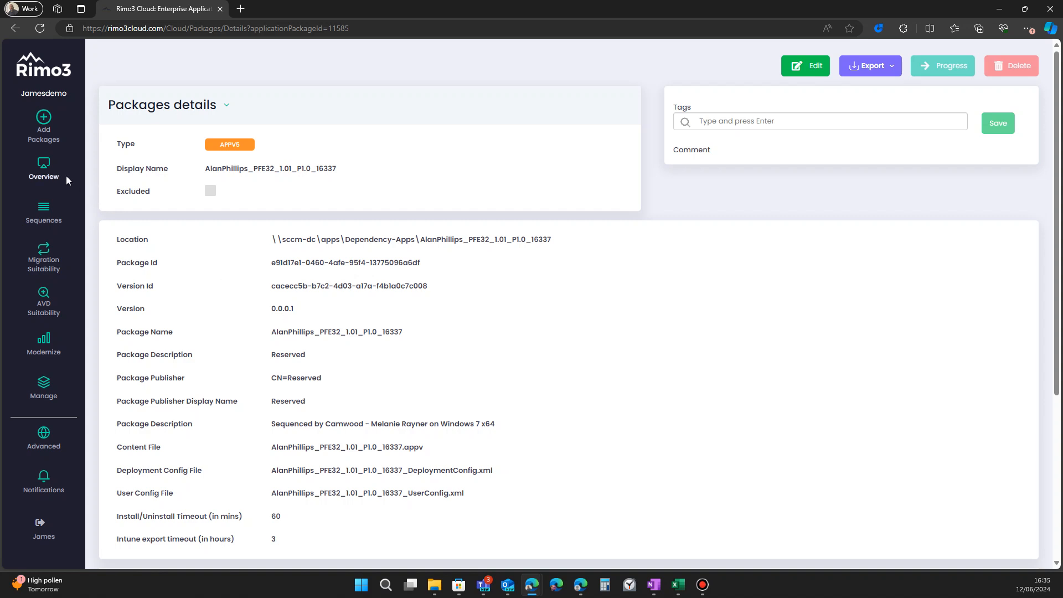
Step: Return to the dashboard, show all entries, and scroll through the full package list
click(50, 177)
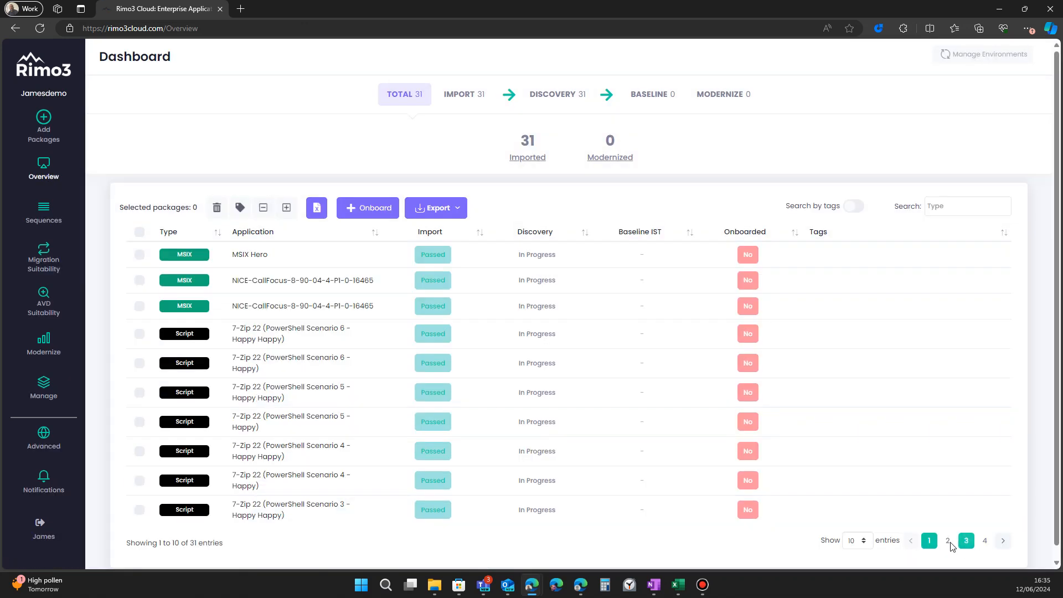
click(858, 540)
click(857, 527)
scroll(531, 442, down, 1)
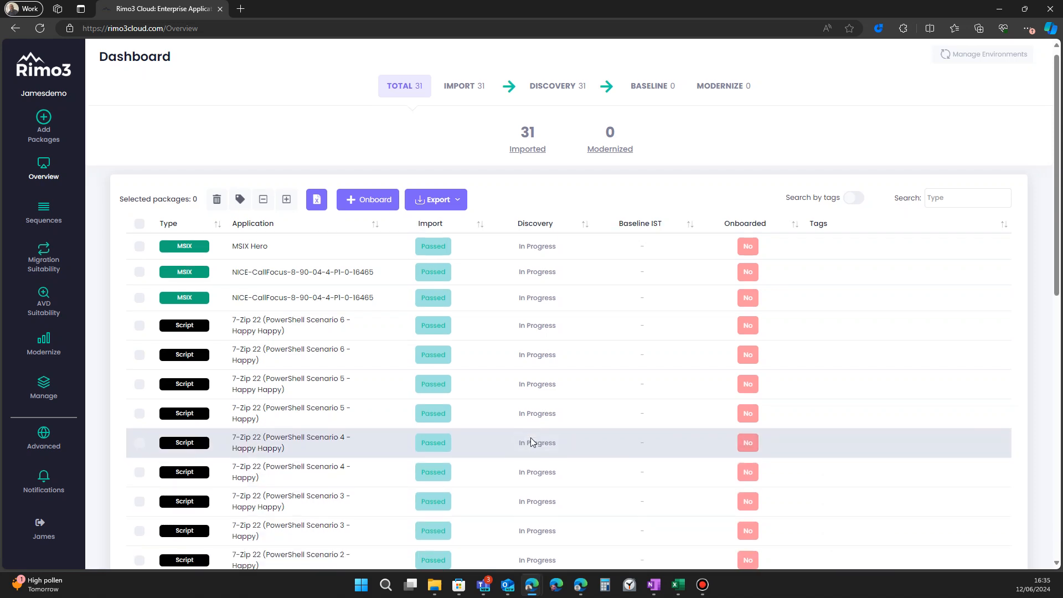
scroll(532, 442, down, 10)
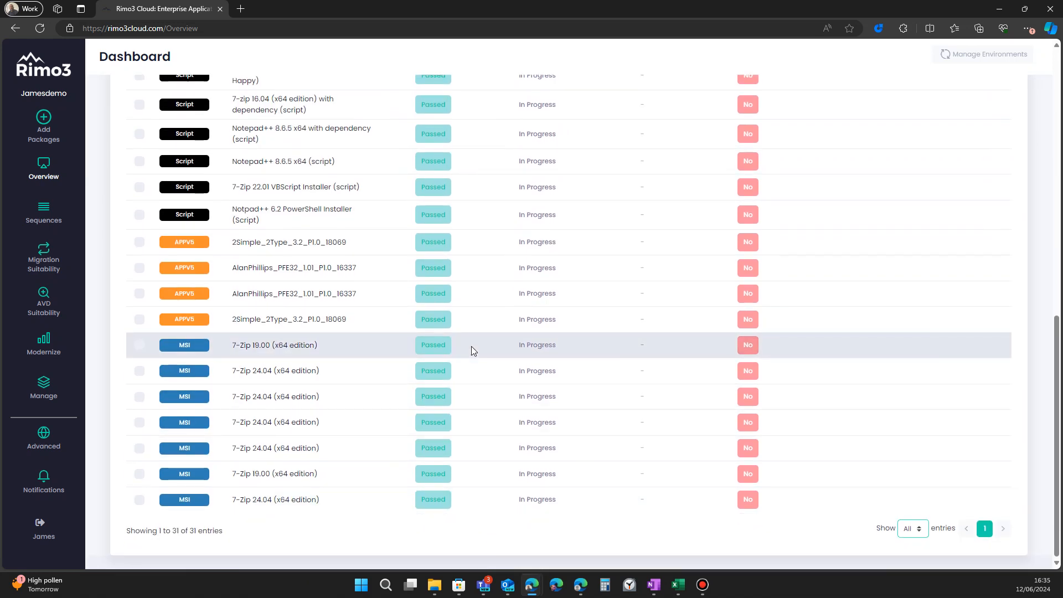
scroll(471, 348, up, 5)
scroll(471, 348, down, 5)
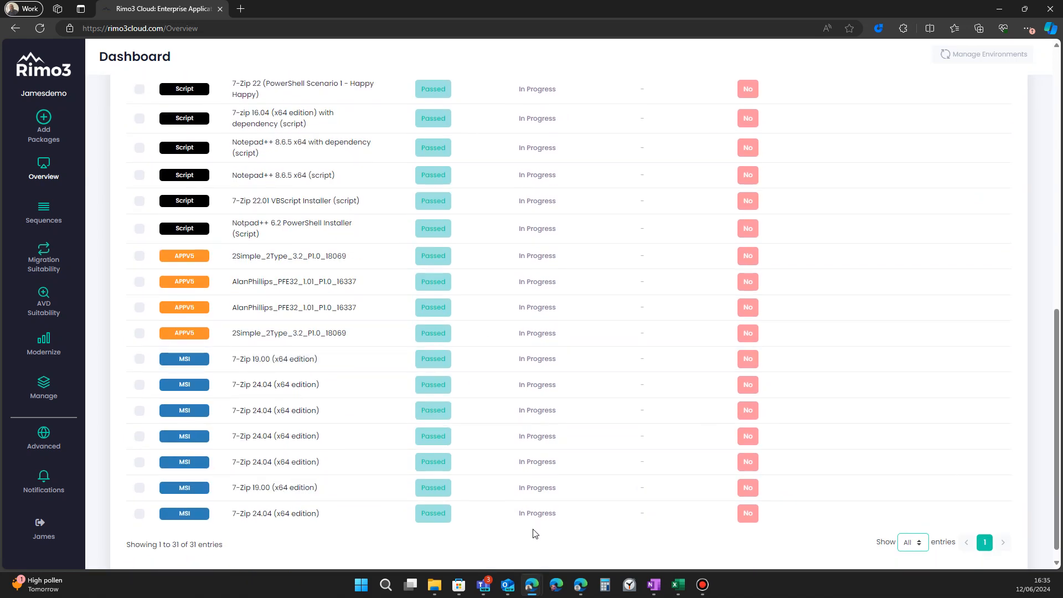